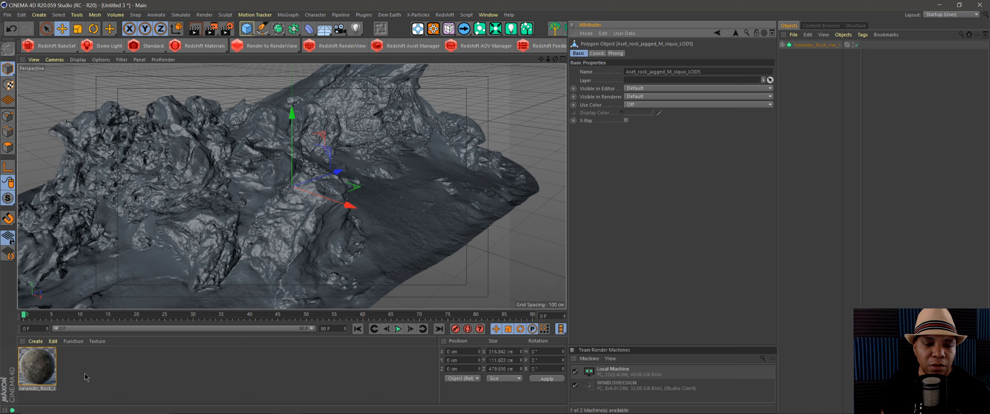
Examine the Icelandic Rock material's reflectance base color layer and displacement settings in the Material Editor.
{"action": "double_click", "coordinate": [46, 373]}
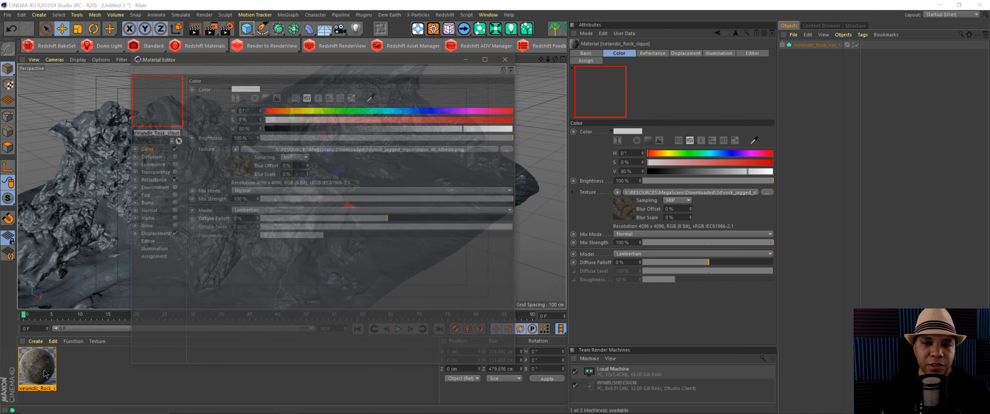
{"action": "left_click_drag", "start_coordinate": [255, 64], "coordinate": [677, 67]}
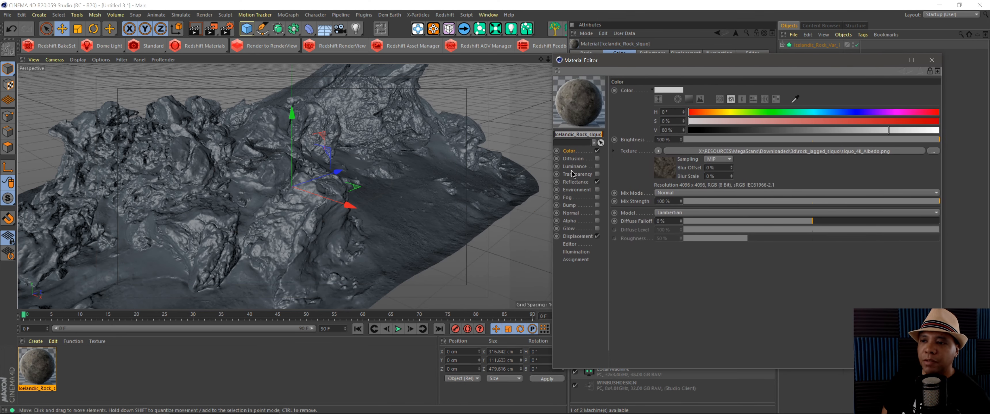
{"action": "left_click_drag", "start_coordinate": [634, 62], "coordinate": [526, 48]}
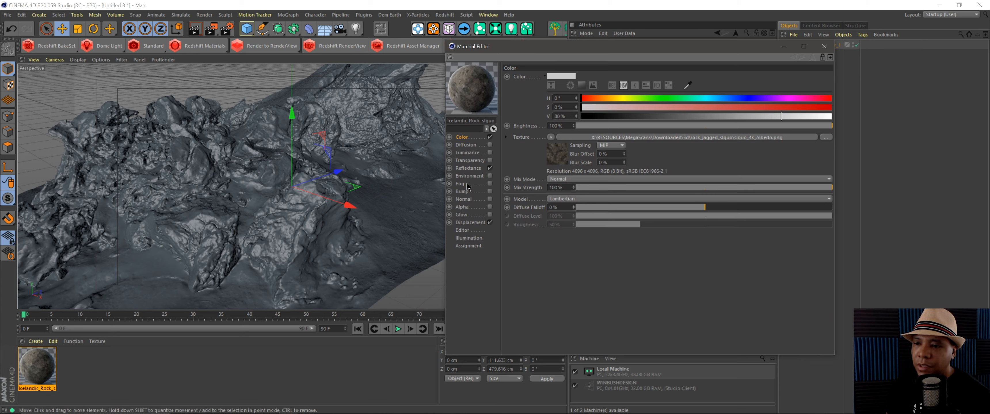
{"action": "left_click", "coordinate": [471, 171]}
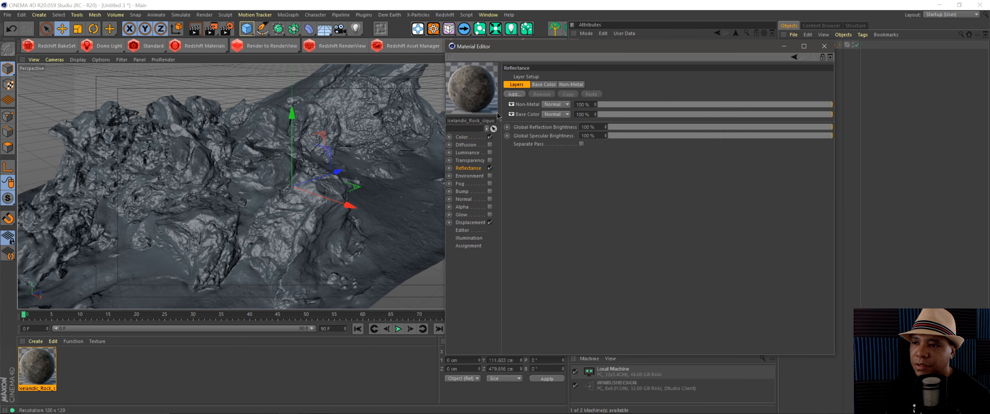
{"action": "left_click", "coordinate": [543, 85]}
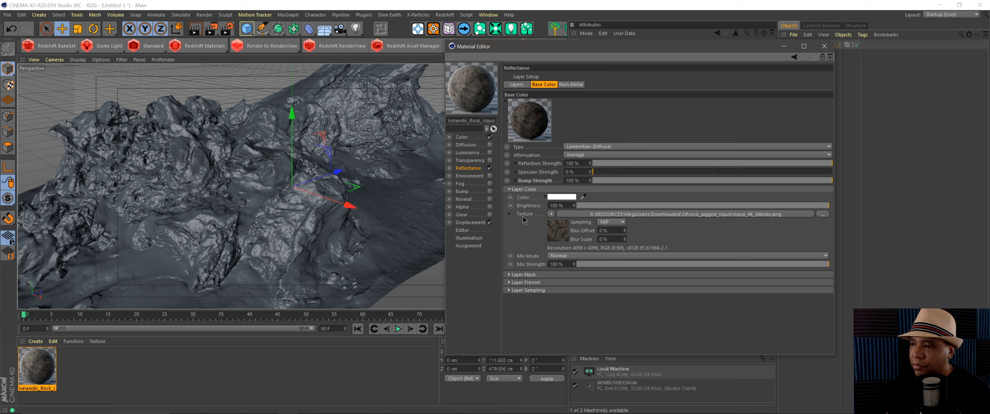
{"action": "left_click", "coordinate": [514, 275]}
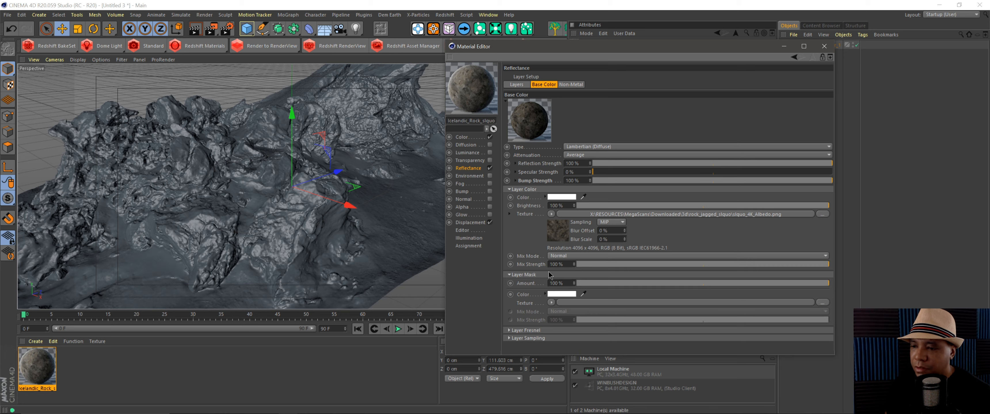
{"action": "left_click", "coordinate": [513, 330]}
{"action": "scroll", "coordinate": [523, 326], "scroll_direction": "down", "scroll_amount": 1}
{"action": "left_click", "coordinate": [518, 352]}
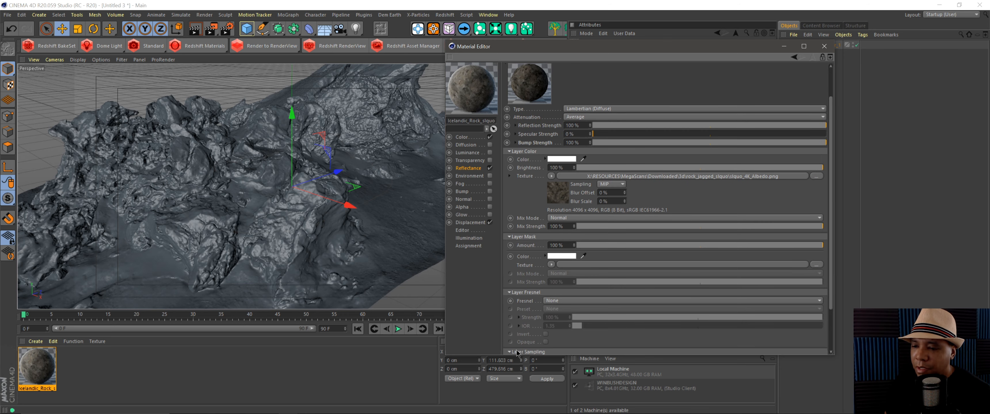
{"action": "left_click", "coordinate": [468, 222]}
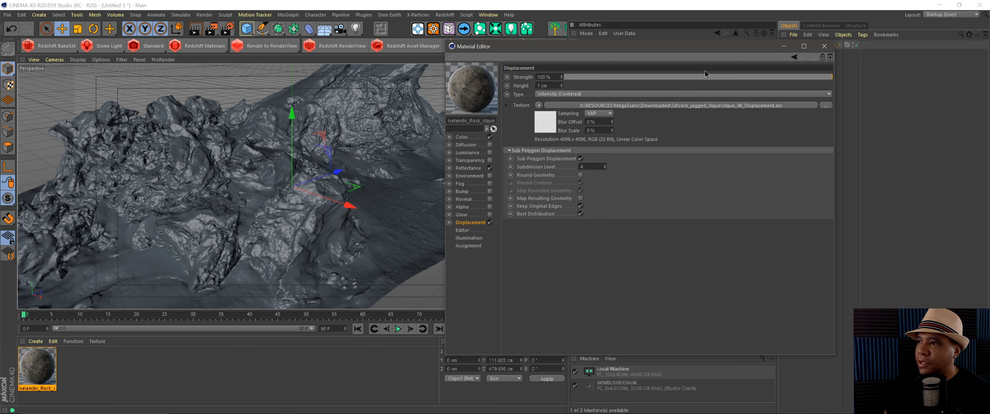
{"action": "left_click", "coordinate": [824, 46]}
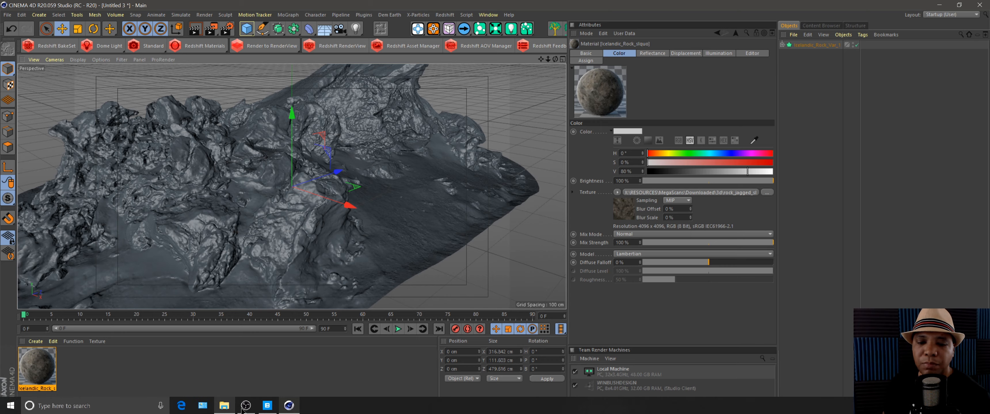
Check the Icelandic Rock asset in Quixel Bridge and inspect the imported rock model in Cinema 4D.
{"action": "left_click", "coordinate": [267, 406]}
{"action": "scroll", "coordinate": [801, 278], "scroll_direction": "up", "scroll_amount": 3}
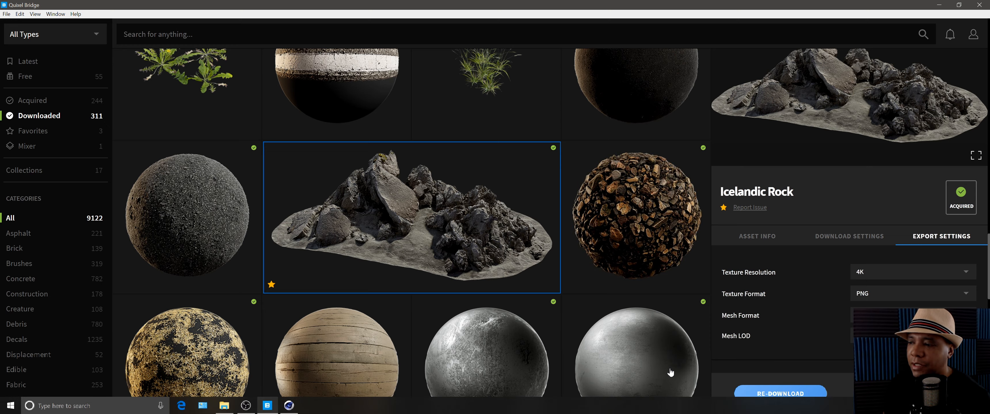
{"action": "left_click", "coordinate": [939, 5]}
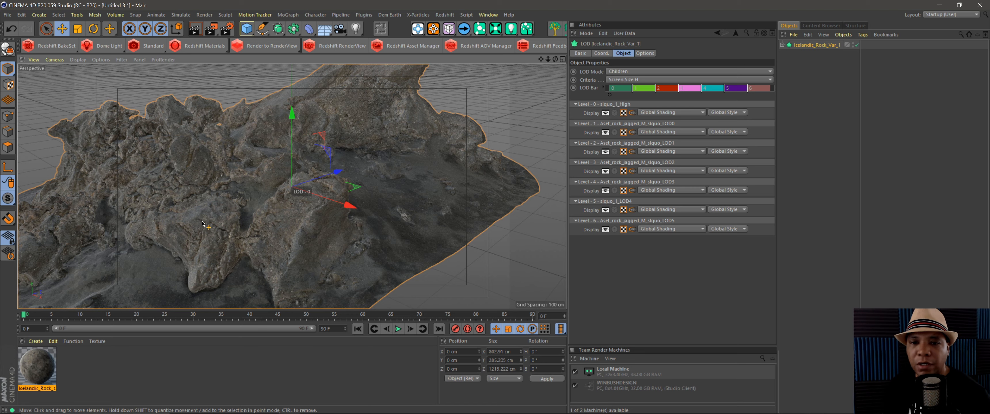
{"action": "scroll", "coordinate": [259, 208], "scroll_direction": "down", "scroll_amount": 4}
{"action": "middle_click_drag", "start_coordinate": [259, 208], "coordinate": [288, 204], "text": "alt"}
{"action": "left_click_drag", "start_coordinate": [287, 204], "coordinate": [316, 229], "text": "alt"}
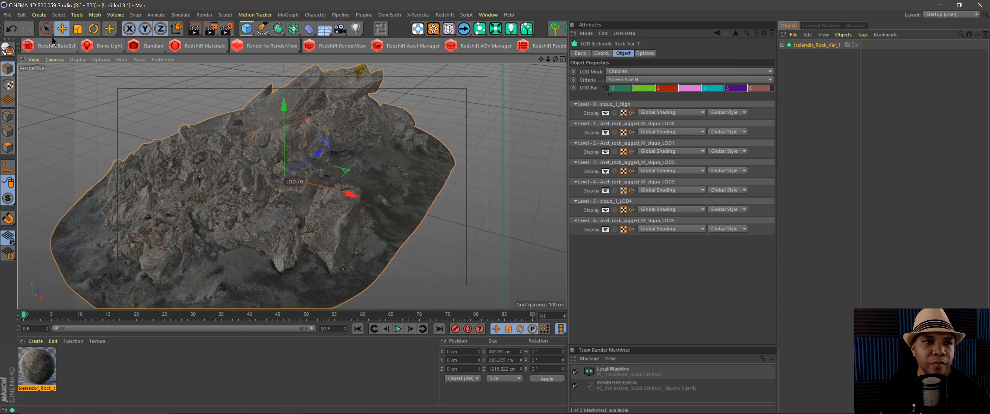
Create a new project and set its renderer to Redshift.
{"action": "left_click", "coordinate": [7, 14]}
{"action": "left_click", "coordinate": [17, 27]}
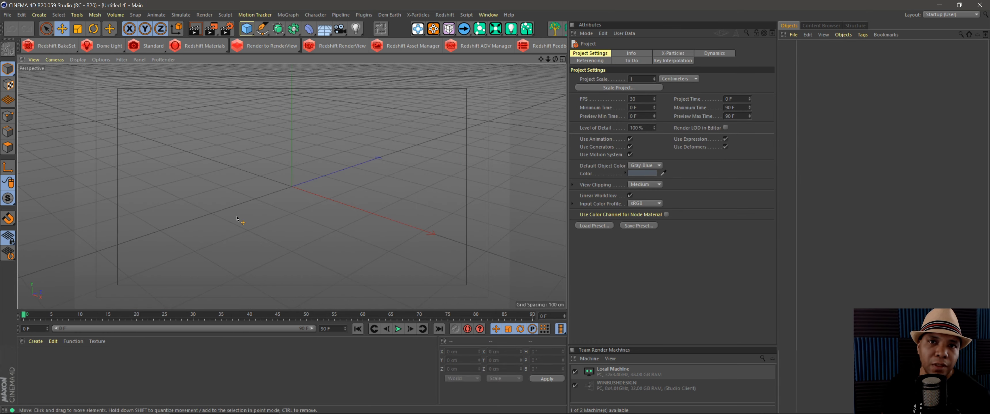
{"action": "left_click", "coordinate": [226, 29]}
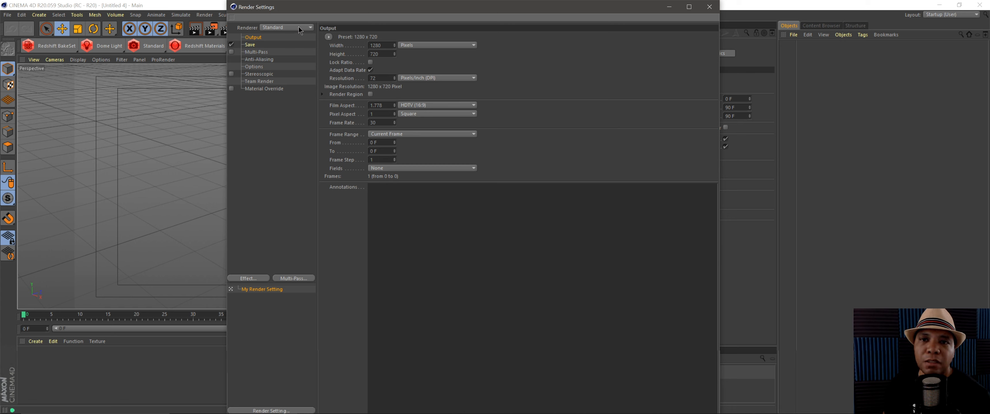
{"action": "left_click", "coordinate": [276, 27]}
{"action": "left_click", "coordinate": [277, 71]}
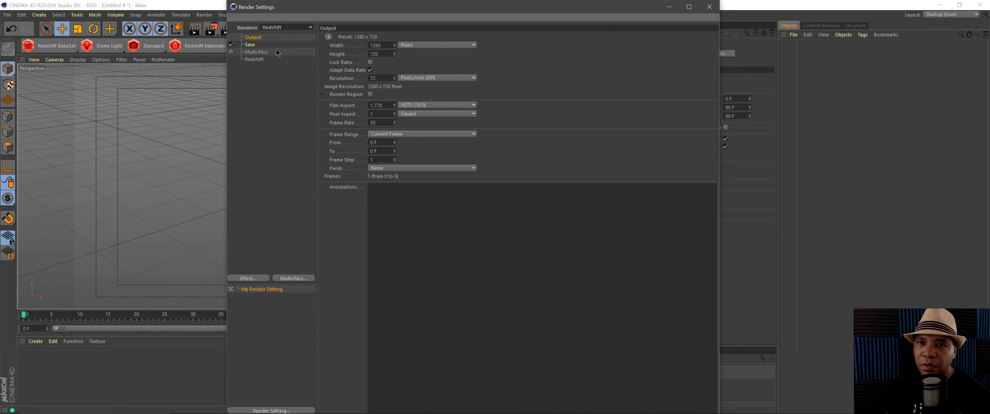
{"action": "left_click", "coordinate": [709, 7]}
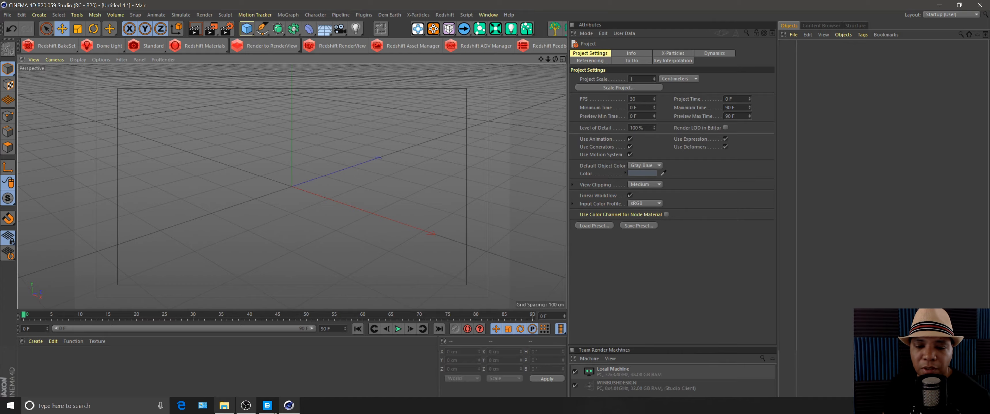
Switch to Quixel Bridge, select the River Bank Rocks 2x2 M surface, and return to Cinema 4D.
{"action": "left_click", "coordinate": [267, 409]}
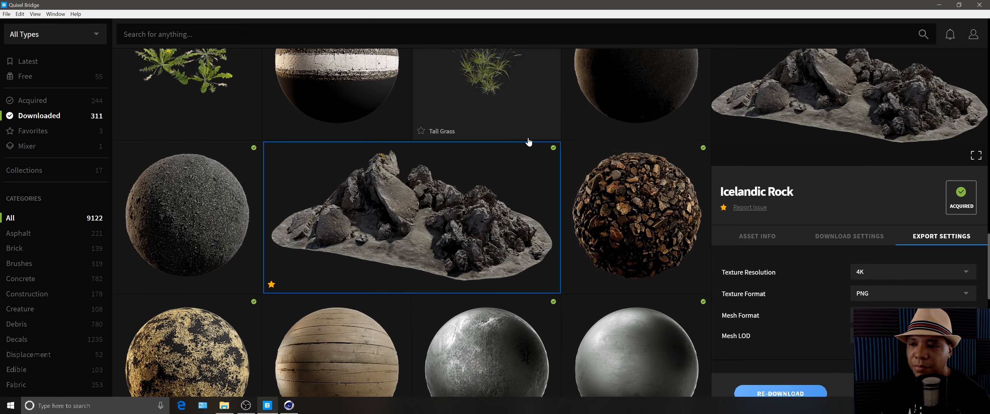
{"action": "mouse_move", "coordinate": [560, 158]}
{"action": "scroll", "coordinate": [500, 200], "scroll_direction": "down", "scroll_amount": 3}
{"action": "scroll", "coordinate": [480, 230], "scroll_direction": "up", "scroll_amount": 3}
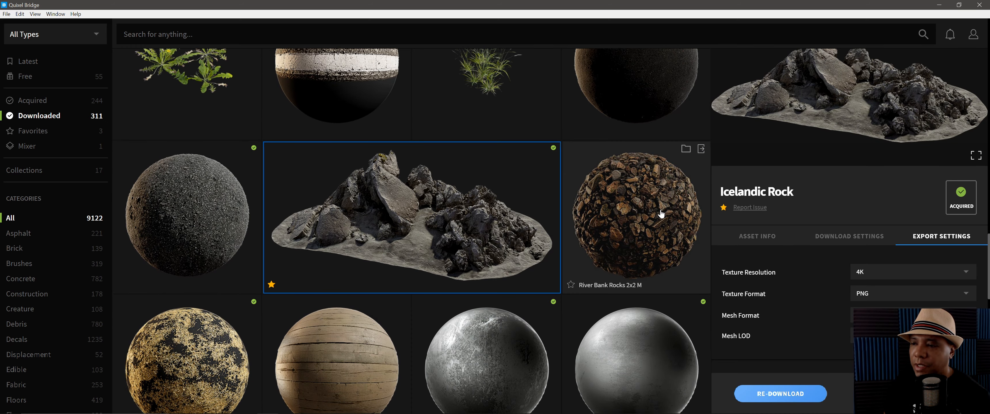
{"action": "left_click", "coordinate": [607, 288]}
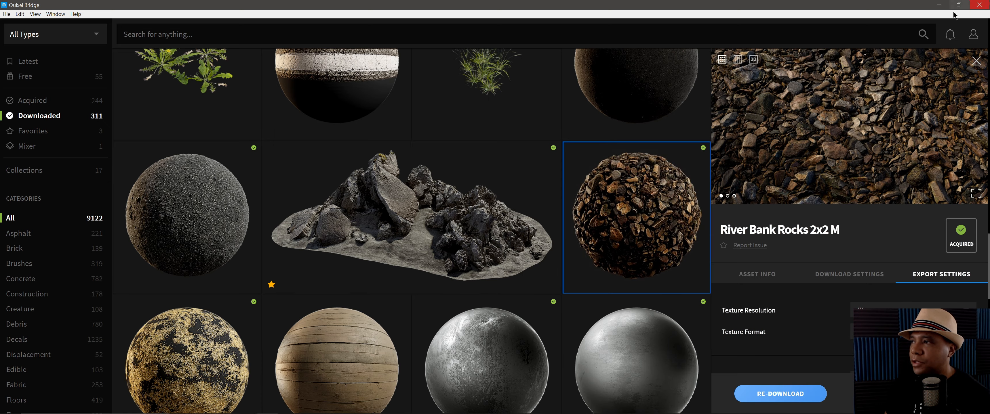
{"action": "left_click", "coordinate": [939, 5]}
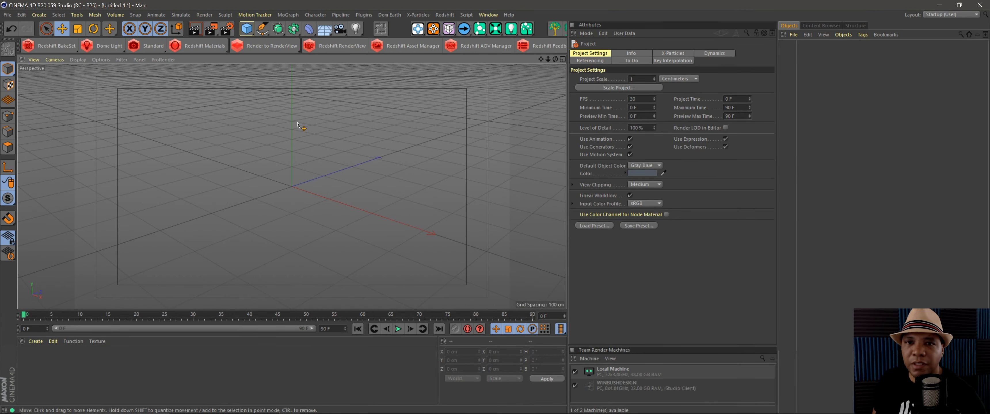
Add a Landscape object with Borders At Sea Level disabled and its height set to 10 cm.
{"action": "left_click", "coordinate": [247, 31]}
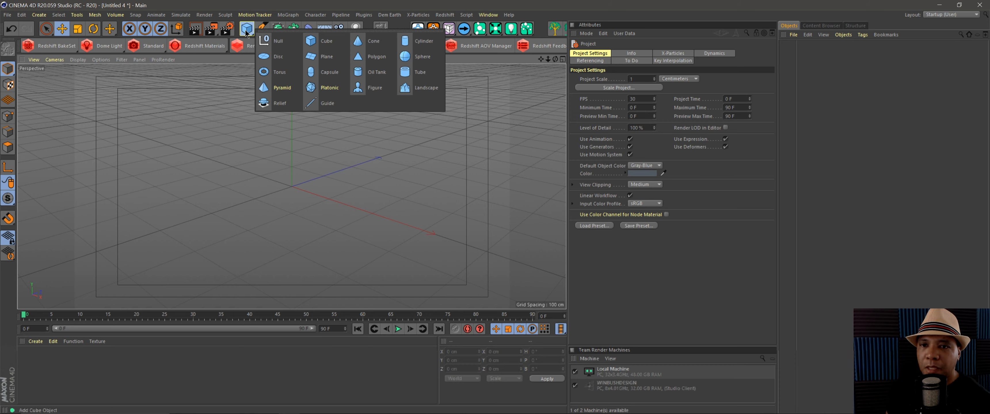
{"action": "left_click", "coordinate": [408, 88]}
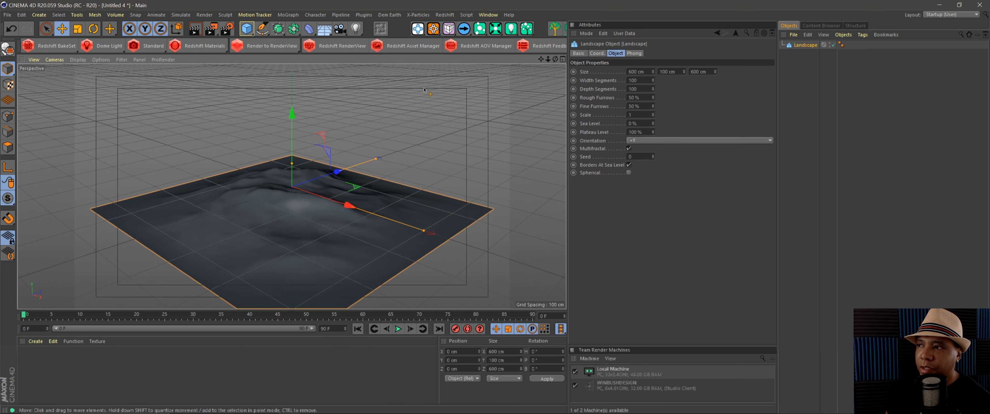
{"action": "left_click", "coordinate": [627, 166]}
{"action": "left_click", "coordinate": [670, 72]}
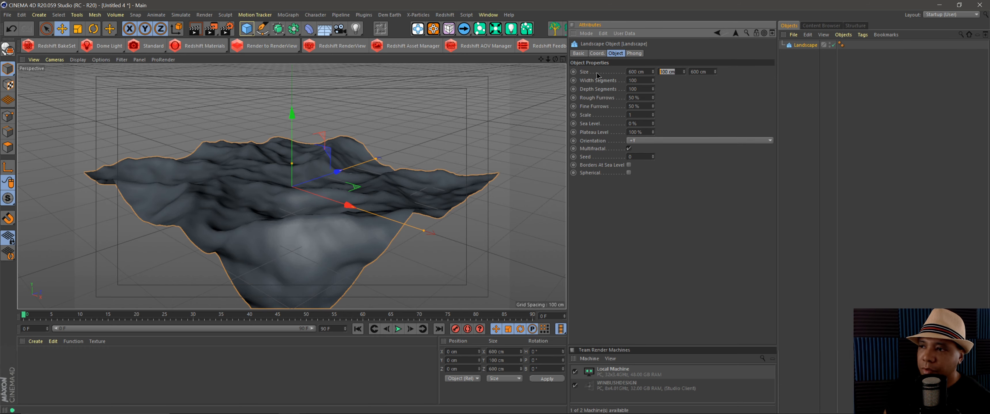
{"action": "type", "text": "10"}
{"action": "key", "text": "Return"}
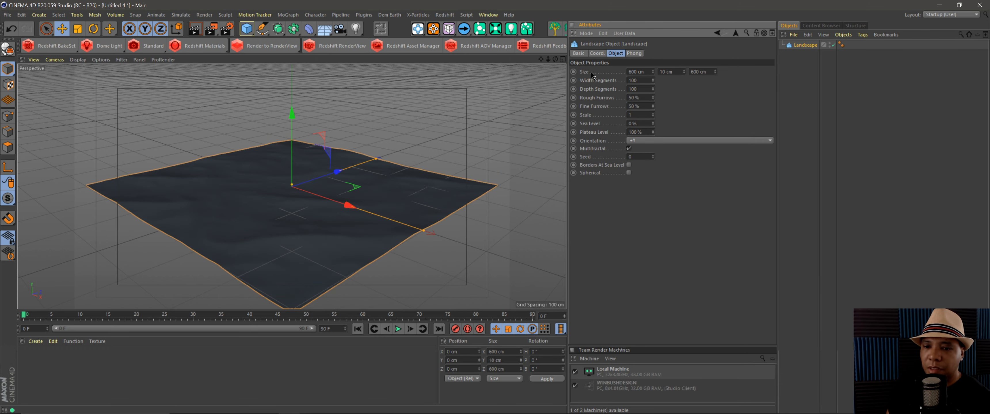
With the landscape selected, export River Bank Rocks 2x2 M from Quixel Bridge so its material is applied to the landscape in Cinema 4D.
{"action": "scroll", "coordinate": [269, 237], "scroll_direction": "up", "scroll_amount": 10}
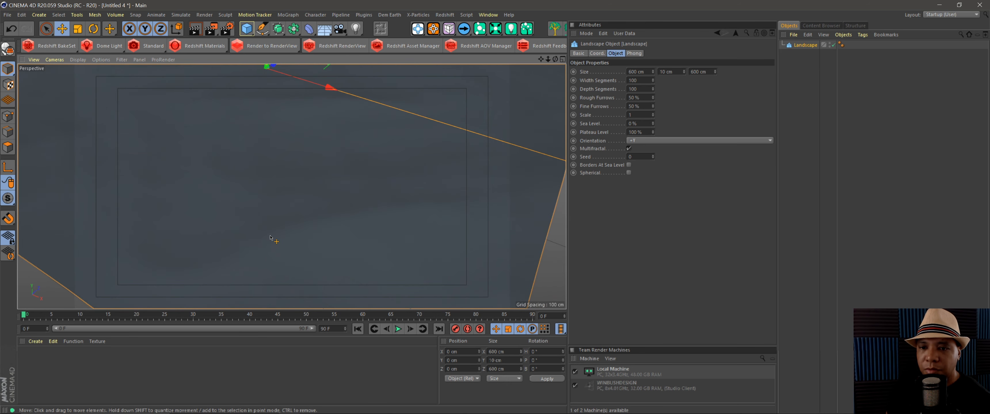
{"action": "scroll", "coordinate": [269, 237], "scroll_direction": "down", "scroll_amount": 5}
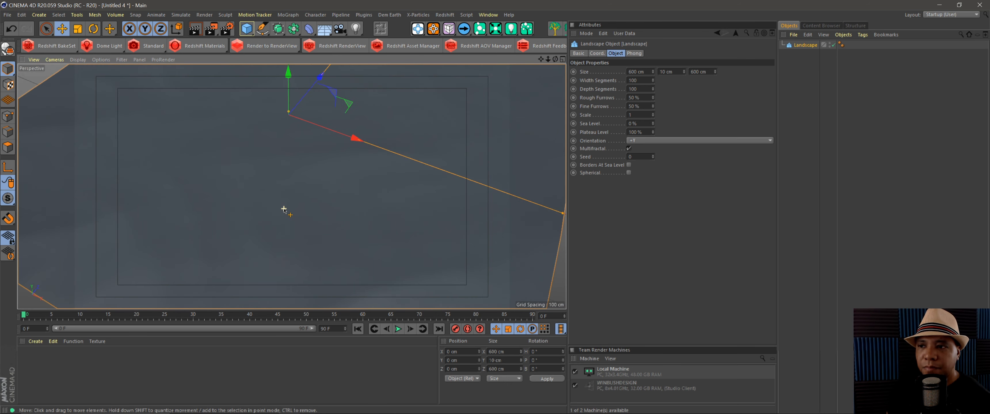
{"action": "scroll", "coordinate": [284, 210], "scroll_direction": "up", "scroll_amount": 1}
{"action": "left_click", "coordinate": [814, 46]}
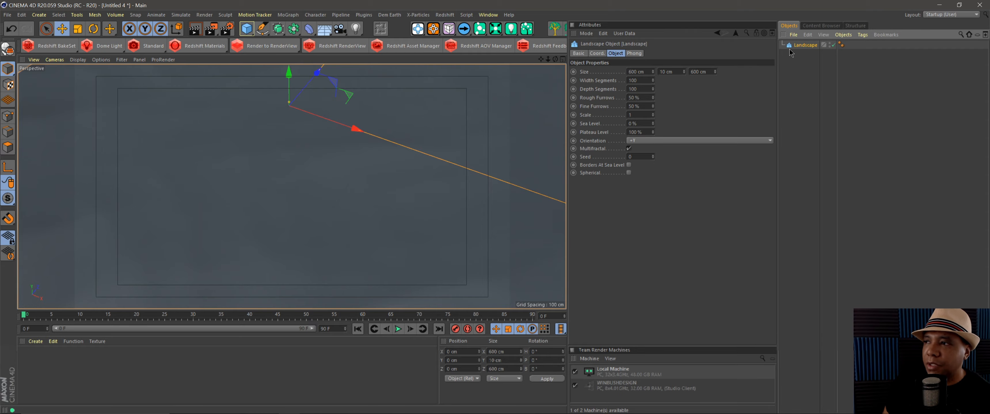
{"action": "mouse_move", "coordinate": [226, 407]}
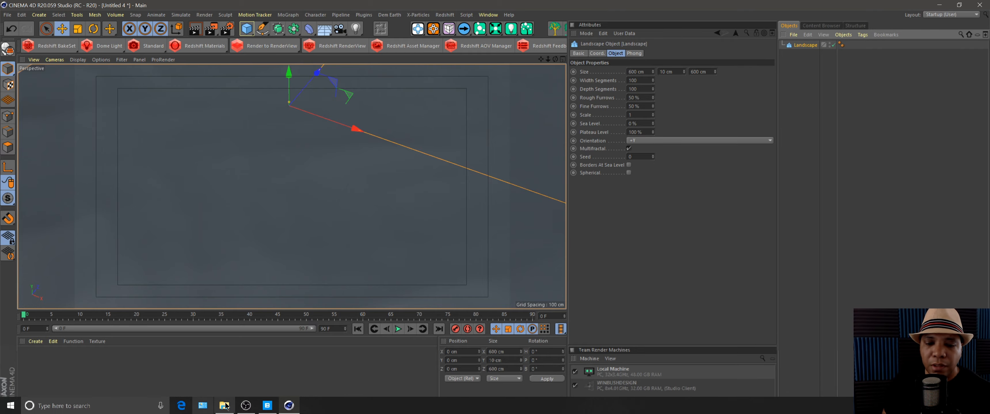
{"action": "left_click", "coordinate": [267, 405]}
{"action": "mouse_move", "coordinate": [699, 155]}
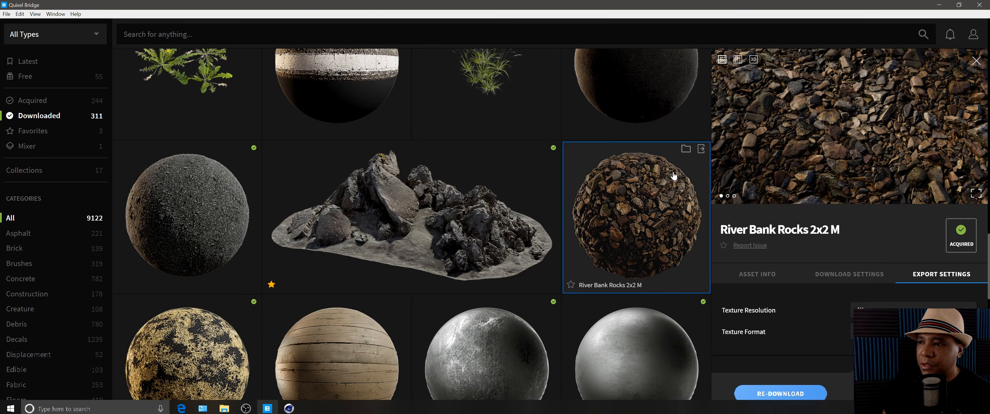
{"action": "left_click", "coordinate": [701, 154]}
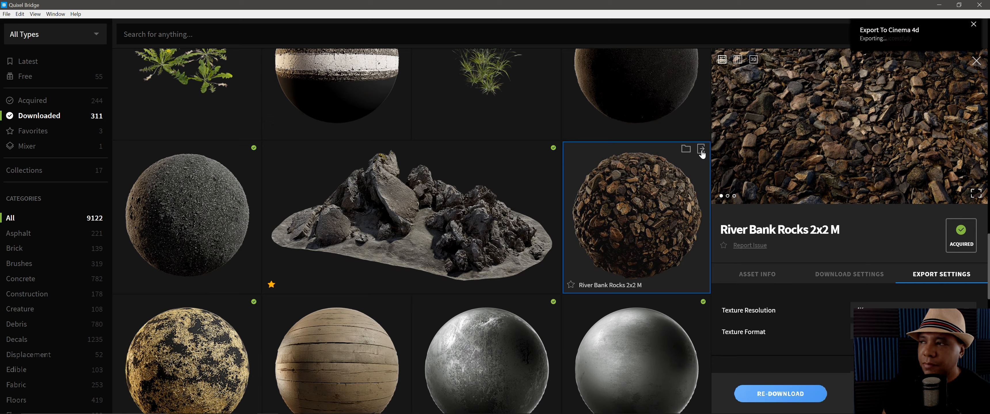
{"action": "left_click", "coordinate": [701, 154]}
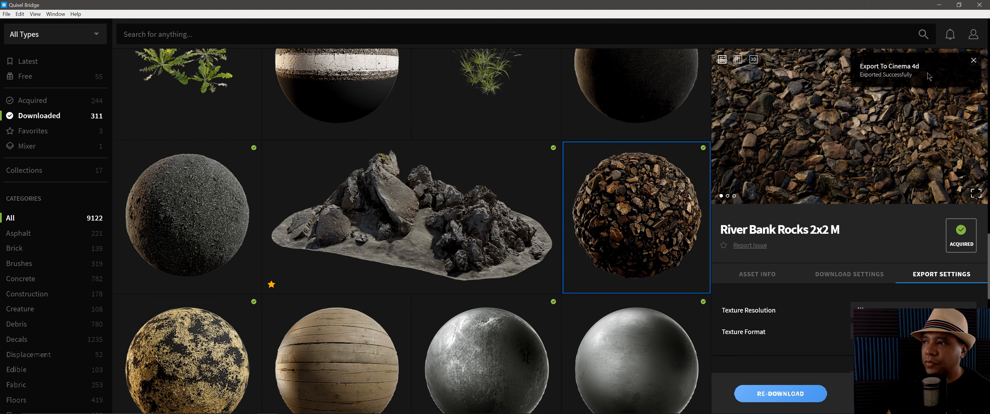
{"action": "left_click", "coordinate": [939, 4]}
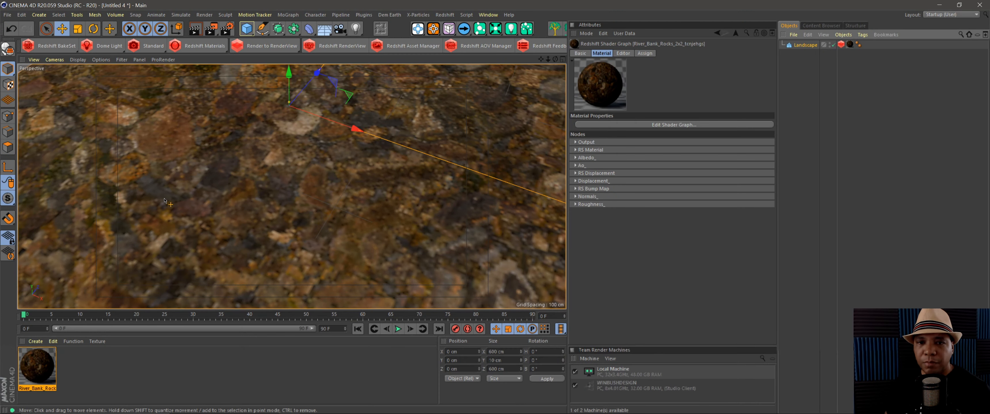
Preview the landscape in the Redshift RenderView and add a Redshift dome light to the scene.
{"action": "mouse_move", "coordinate": [218, 173]}
{"action": "left_mouse_down", "text": "alt"}
{"action": "mouse_move", "coordinate": [223, 192]}
{"action": "mouse_move", "coordinate": [227, 173]}
{"action": "left_mouse_up", "text": "alt"}
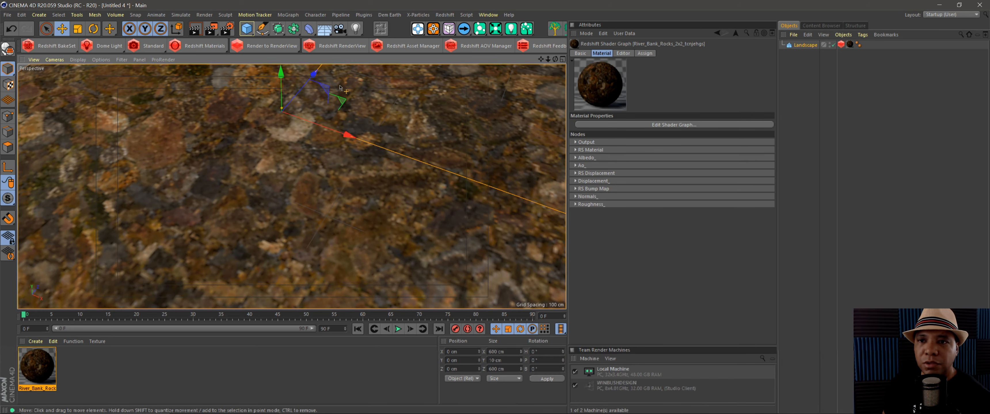
{"action": "left_click", "coordinate": [340, 47]}
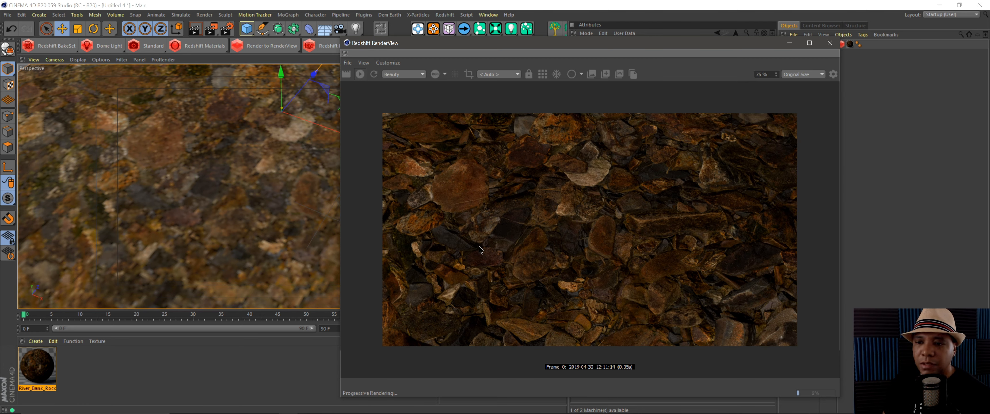
{"action": "left_click", "coordinate": [107, 45]}
{"action": "left_click_drag", "start_coordinate": [647, 49], "coordinate": [311, 38]}
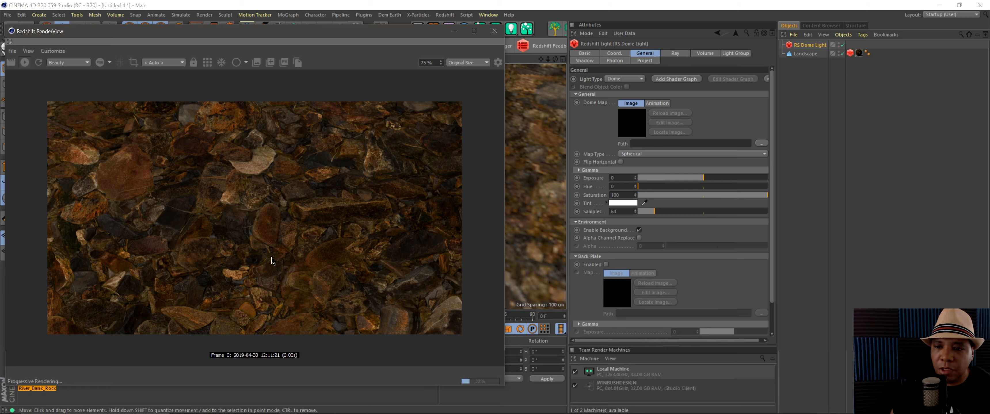
Load misty_pines_4k.hdr from the HDRI_Lighting probes folder as the dome light's environment image.
{"action": "left_click", "coordinate": [756, 143]}
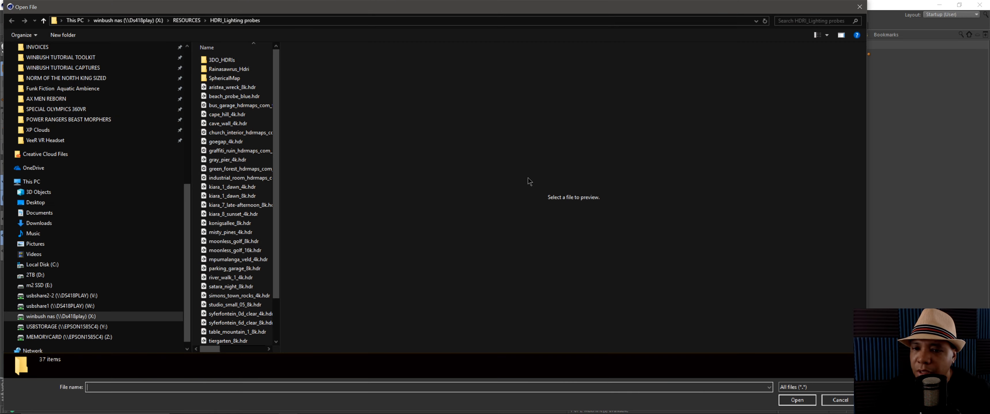
{"action": "left_click", "coordinate": [231, 233]}
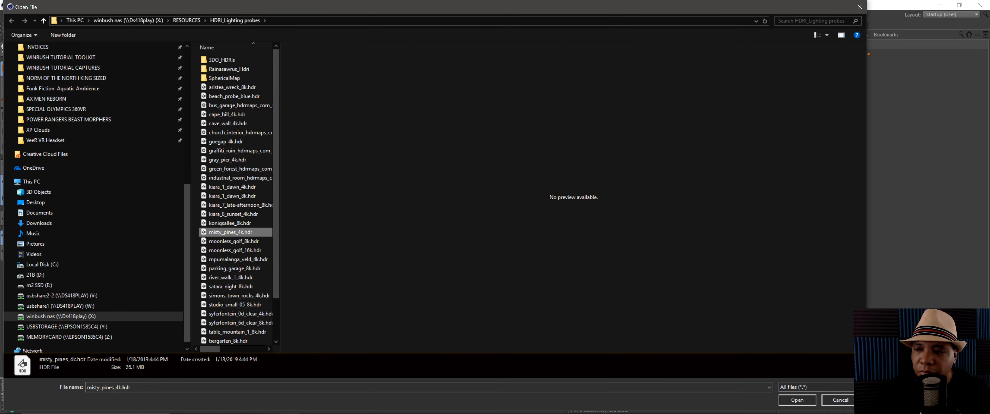
{"action": "left_click", "coordinate": [797, 402]}
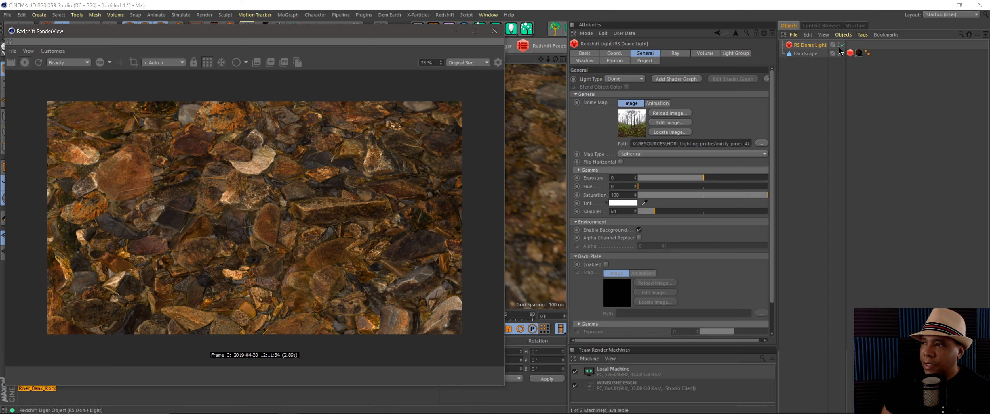
Enable the geometry override on the landscape's Redshift Object tag to activate its tessellation and displacement settings.
{"action": "left_click", "coordinate": [849, 54]}
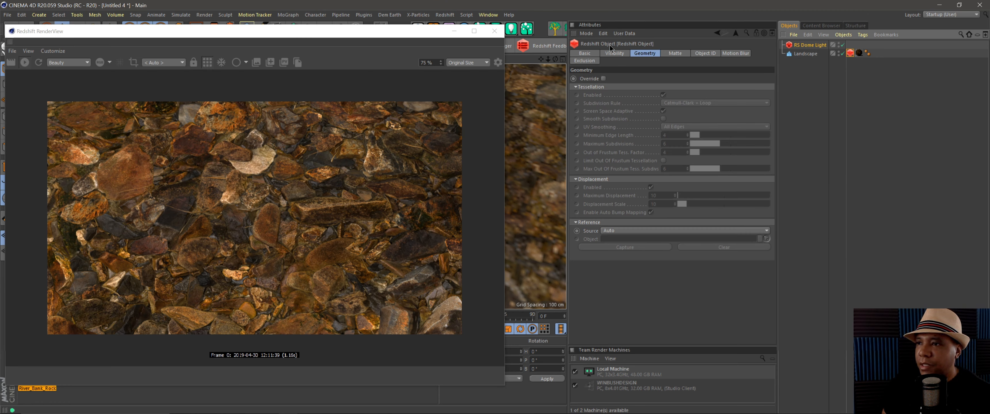
{"action": "left_click", "coordinate": [646, 54]}
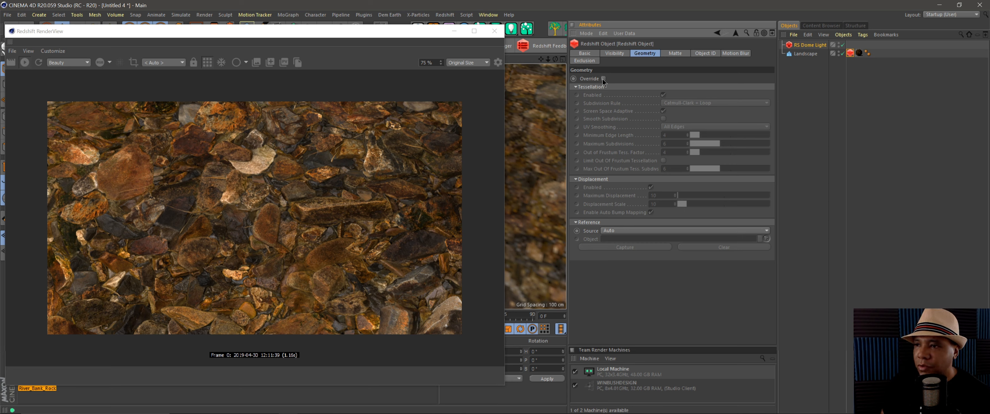
{"action": "left_click", "coordinate": [603, 78]}
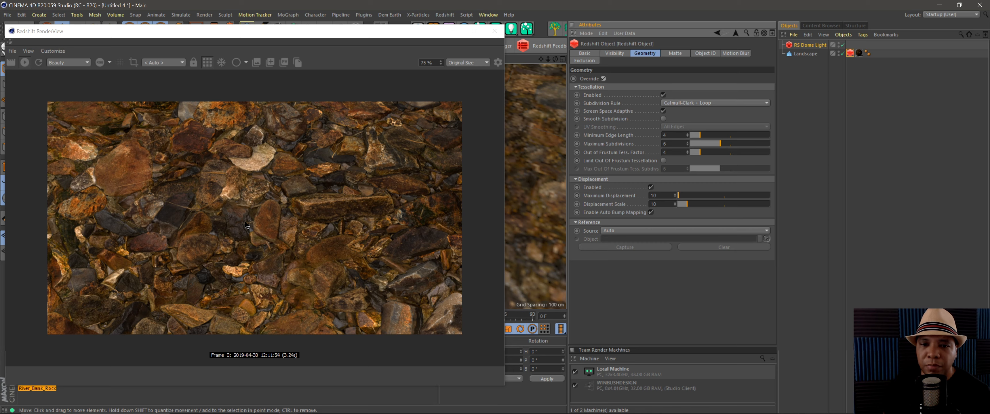
{"action": "left_click", "coordinate": [649, 196]}
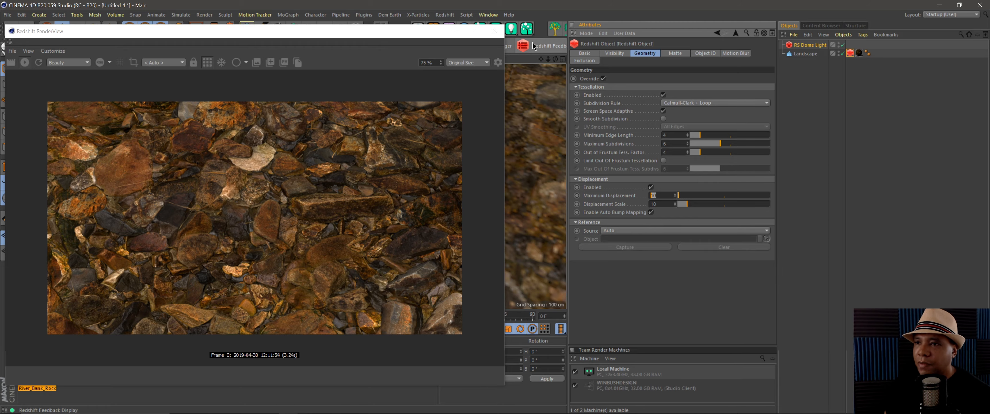
Close the Redshift RenderView, switch briefly to Quixel Bridge, and return to Cinema 4D.
{"action": "left_click", "coordinate": [494, 31]}
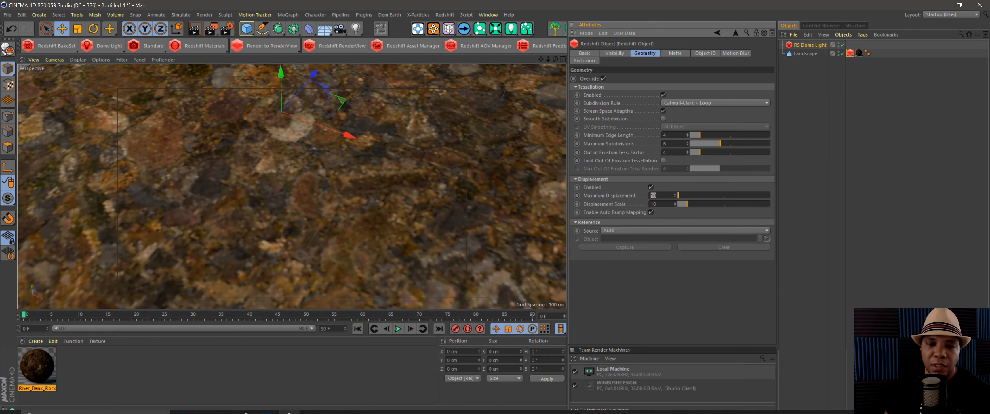
{"action": "left_click", "coordinate": [268, 405]}
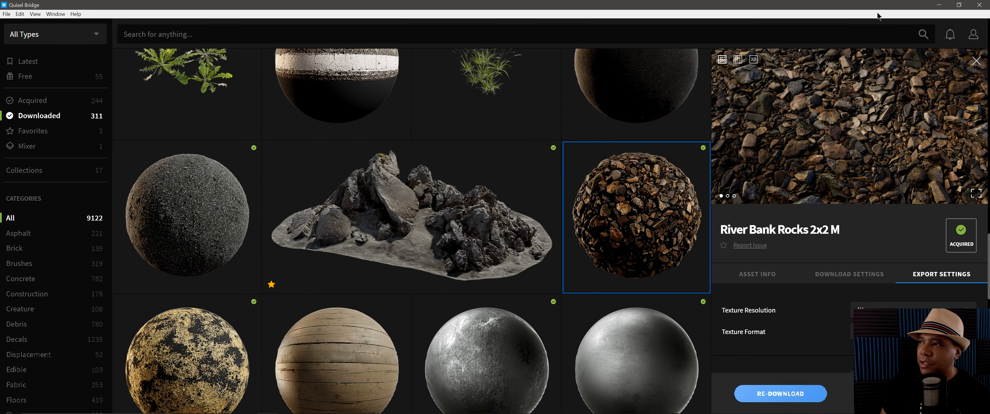
{"action": "left_click", "coordinate": [939, 5]}
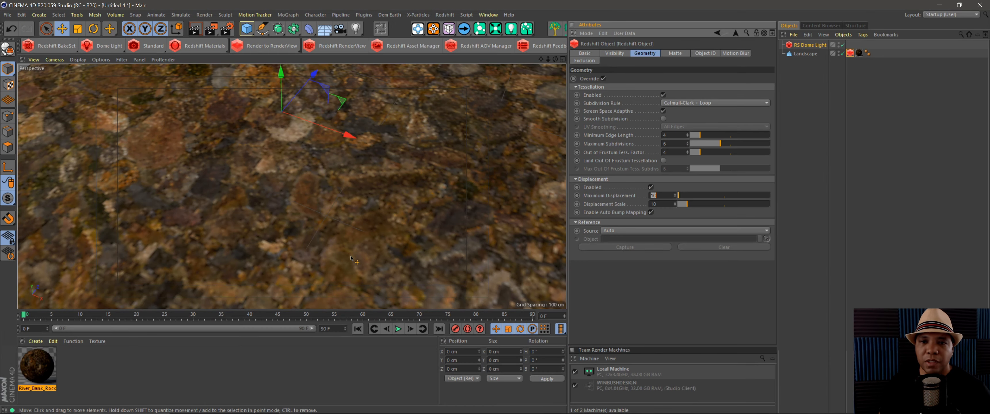